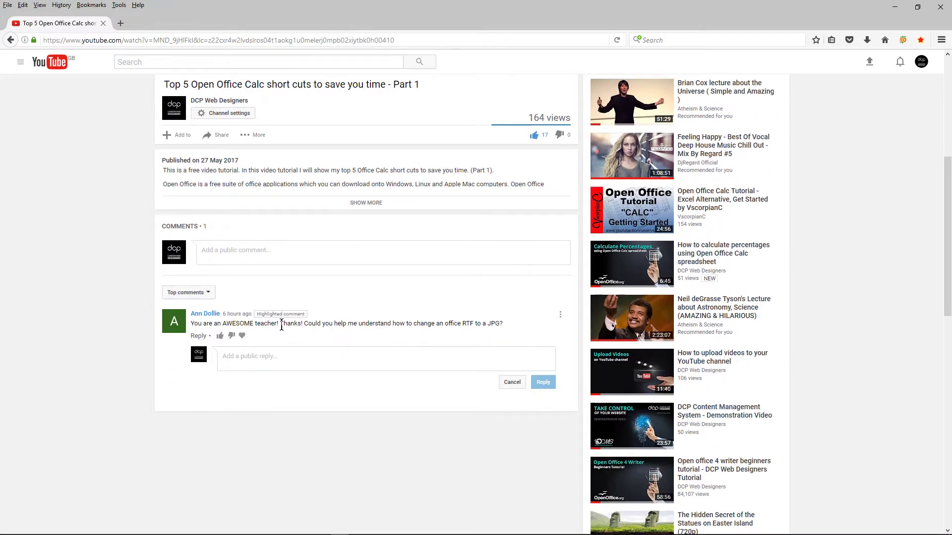
- Launch LibreOffice Writer from the Start menu's office tile group to get blank Untitled 1
{"action": "left_click_drag", "start_coordinate": [308, 323], "coordinate": [500, 321]}
{"action": "left_click", "coordinate": [500, 321]}
{"action": "left_click_drag", "start_coordinate": [430, 322], "coordinate": [340, 317]}
{"action": "left_click", "coordinate": [340, 318]}
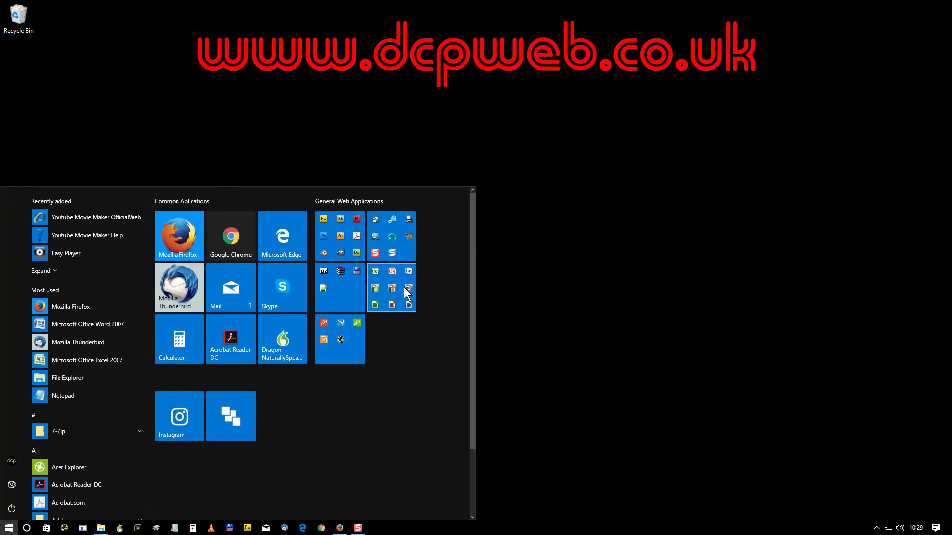
{"action": "left_click", "coordinate": [404, 287]}
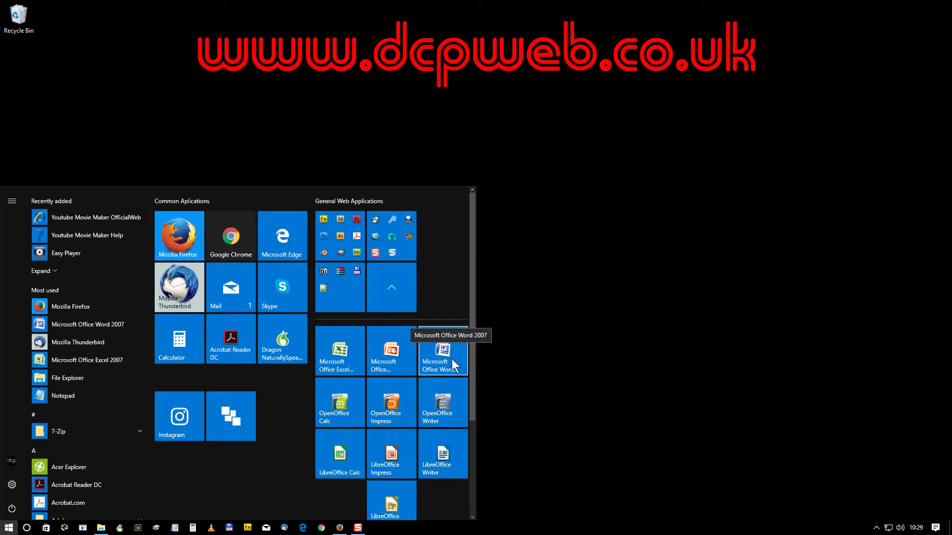
{"action": "left_click", "coordinate": [443, 454]}
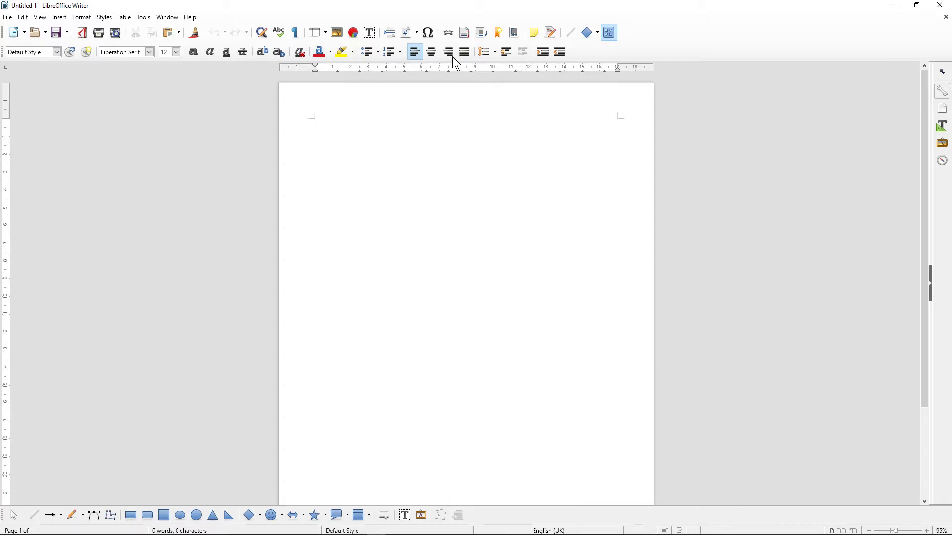
- Type the centred heading 'Example Web Projects' and apply the Title paragraph style
{"action": "left_click", "coordinate": [431, 52]}
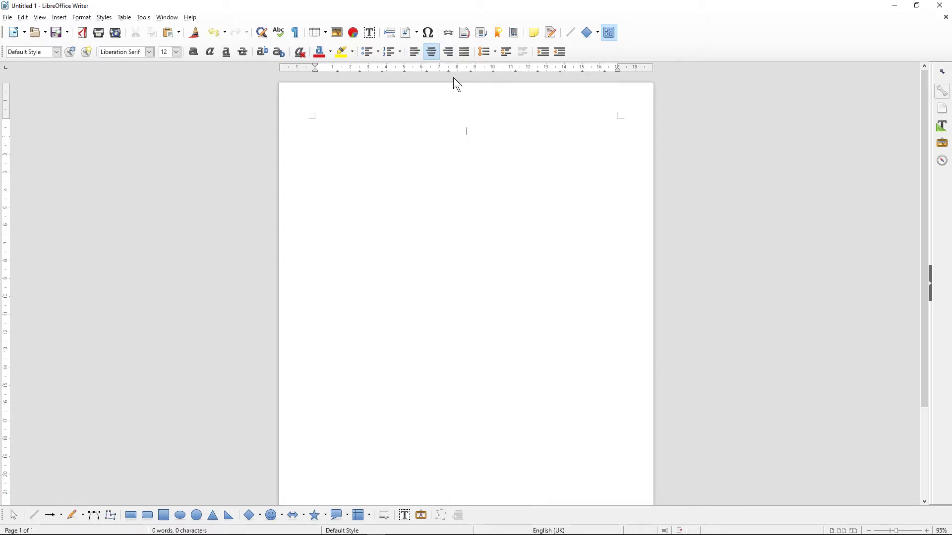
{"action": "type", "text": "Example Web Projects"}
{"action": "triple_click", "coordinate": [470, 133]}
{"action": "left_click", "coordinate": [56, 51]}
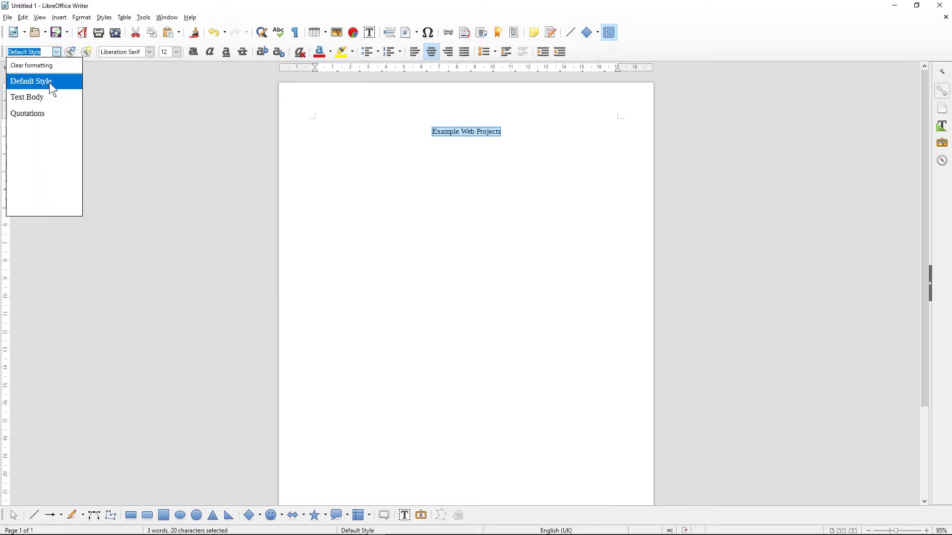
{"action": "left_click", "coordinate": [46, 132]}
- Add the centred line 'Below you can see some examples of my work' and start a new line
{"action": "left_click", "coordinate": [601, 161]}
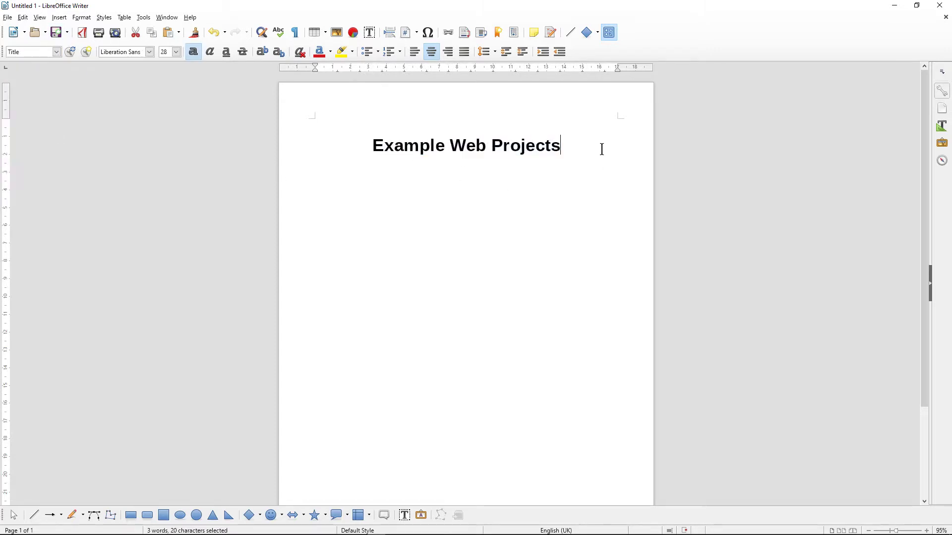
{"action": "type", "text": "Below yo"}
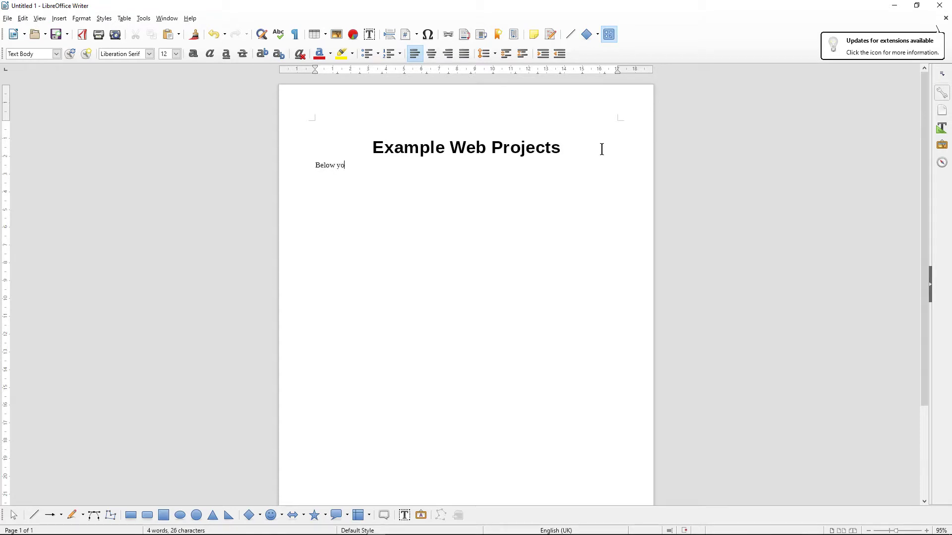
{"action": "type", "text": "u can see some examples of my work"}
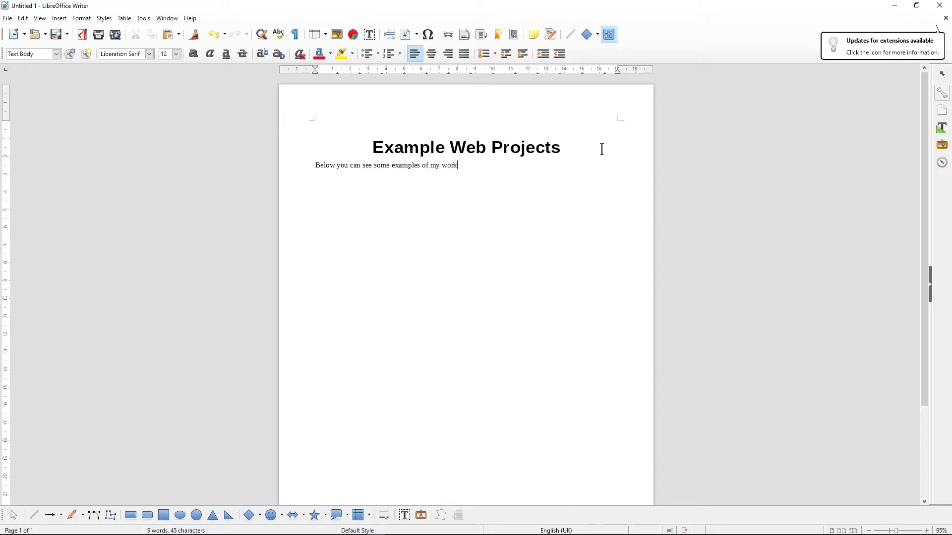
{"action": "left_click", "coordinate": [431, 54]}
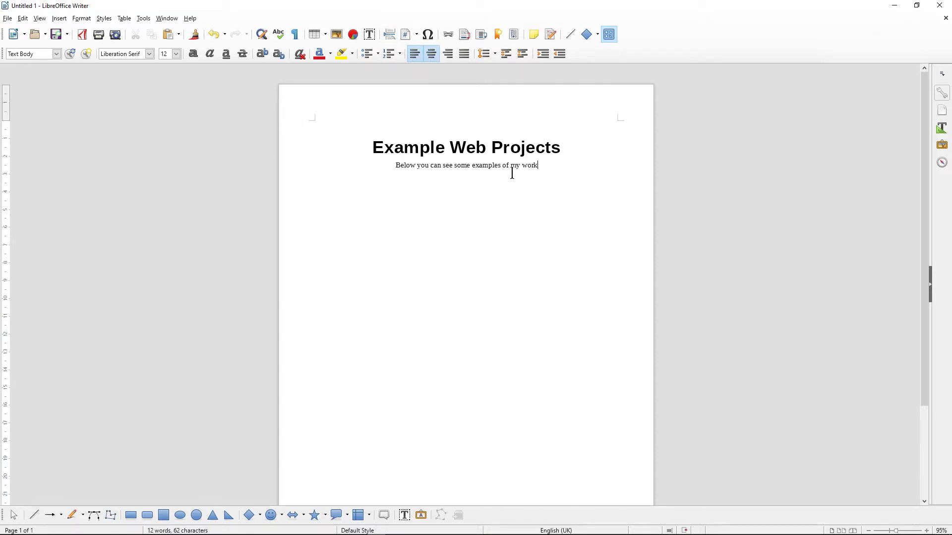
{"action": "key", "text": "Return"}
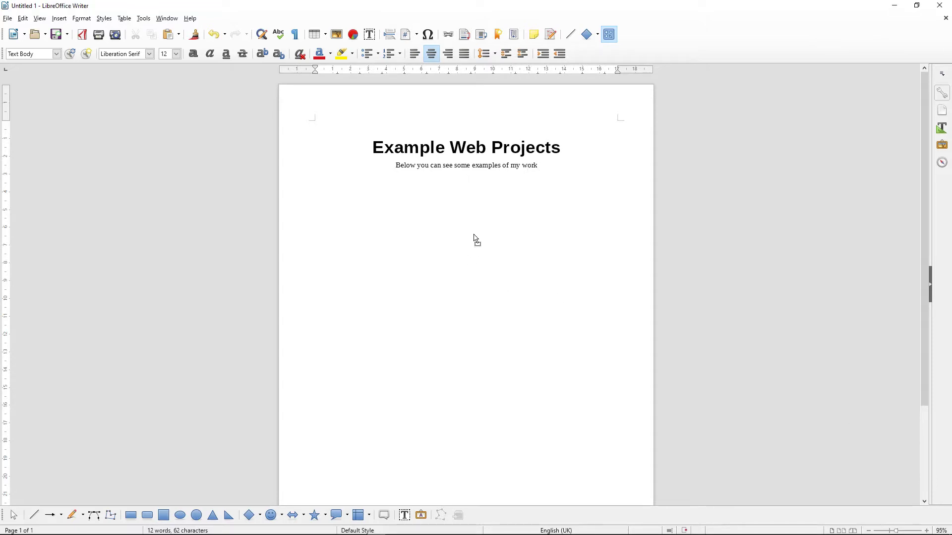
- Drop the desk photo below the subtitle, with the devices image placed beneath it
{"action": "left_click_drag", "start_coordinate": [474, 236], "coordinate": [474, 228]}
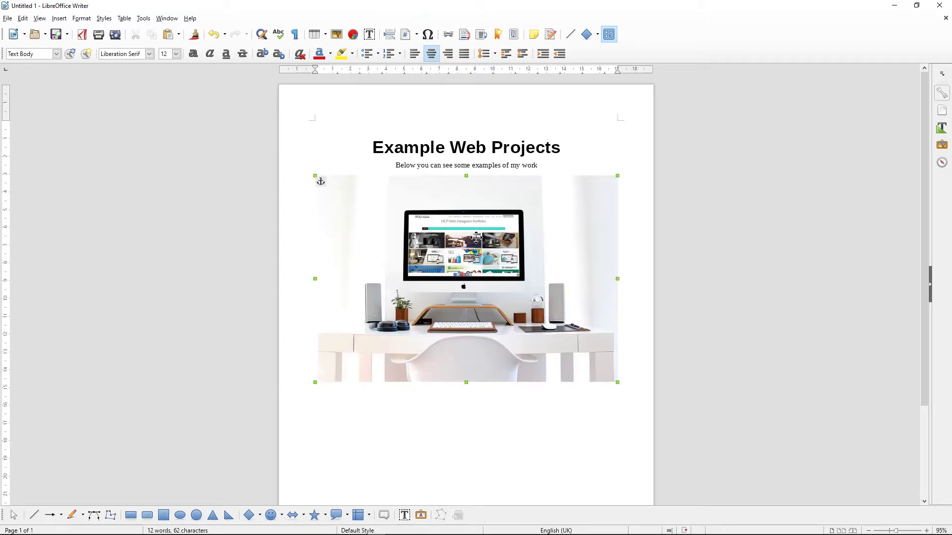
{"action": "scroll", "coordinate": [538, 370], "scroll_direction": "down", "scroll_amount": 4}
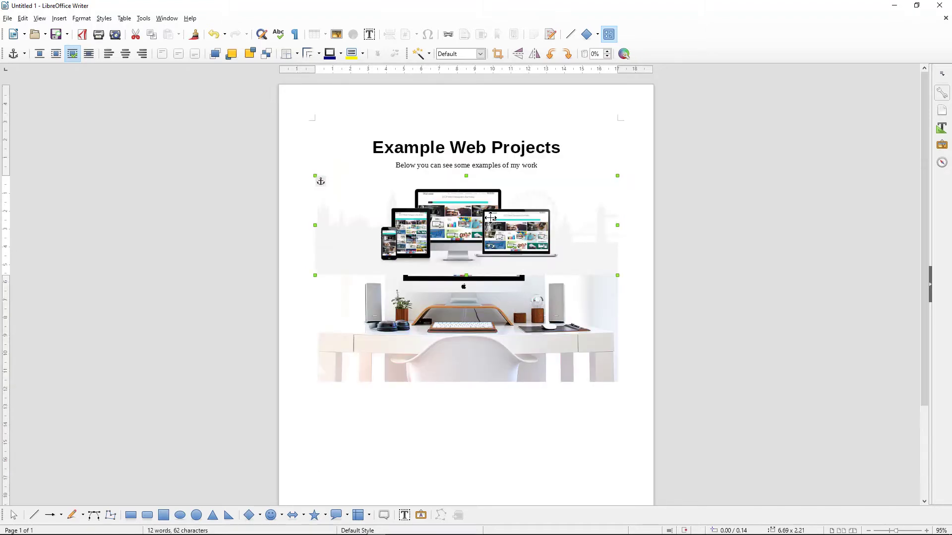
{"action": "left_click_drag", "start_coordinate": [490, 219], "coordinate": [491, 427]}
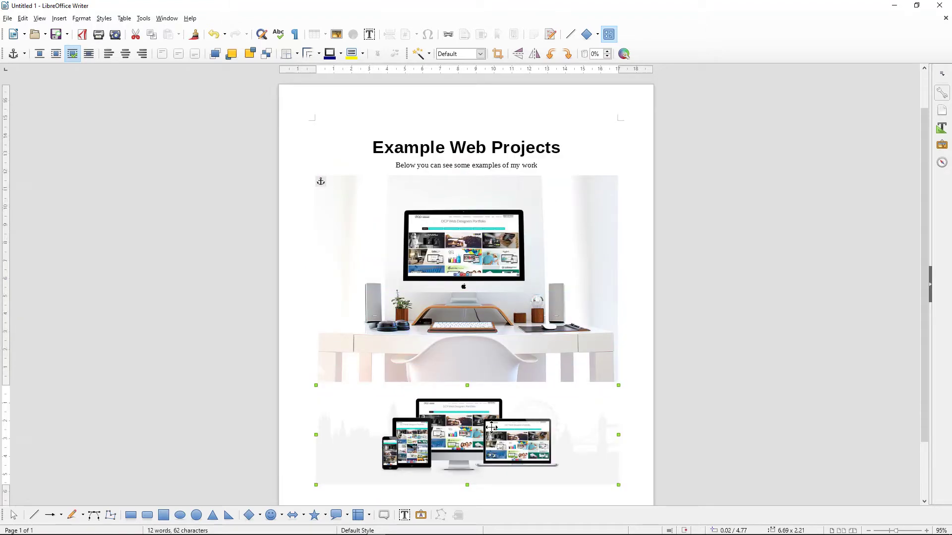
{"action": "scroll", "coordinate": [509, 452], "scroll_direction": "down", "scroll_amount": 2}
{"action": "left_click", "coordinate": [508, 475]}
{"action": "left_click", "coordinate": [525, 367]}
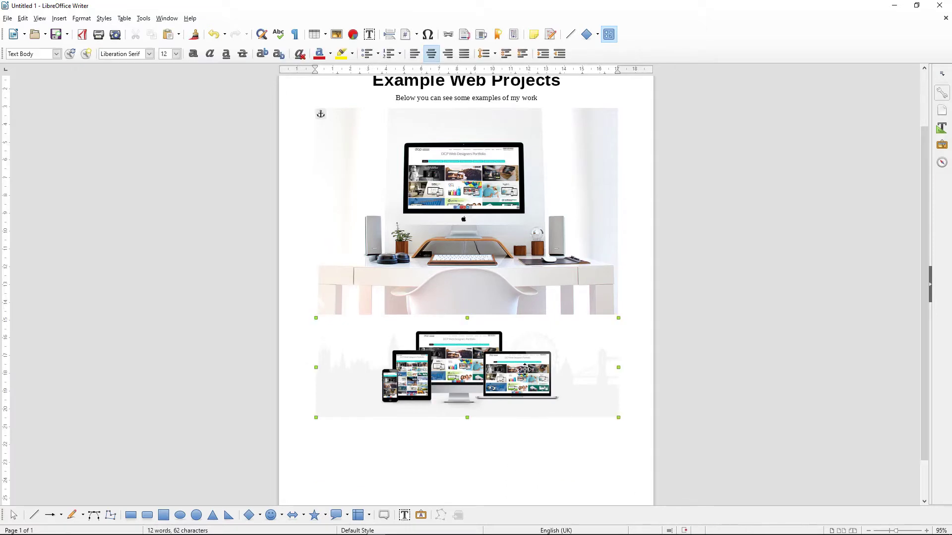
{"action": "scroll", "coordinate": [525, 367], "scroll_direction": "down", "scroll_amount": 2}
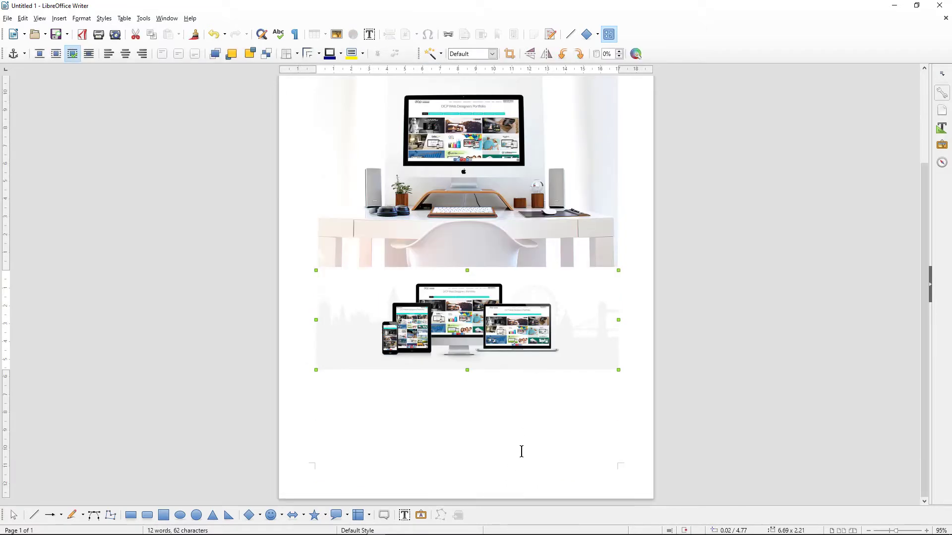
{"action": "left_click", "coordinate": [523, 410]}
{"action": "scroll", "coordinate": [523, 412], "scroll_direction": "up", "scroll_amount": 3}
{"action": "scroll", "coordinate": [528, 412], "scroll_direction": "down", "scroll_amount": 2}
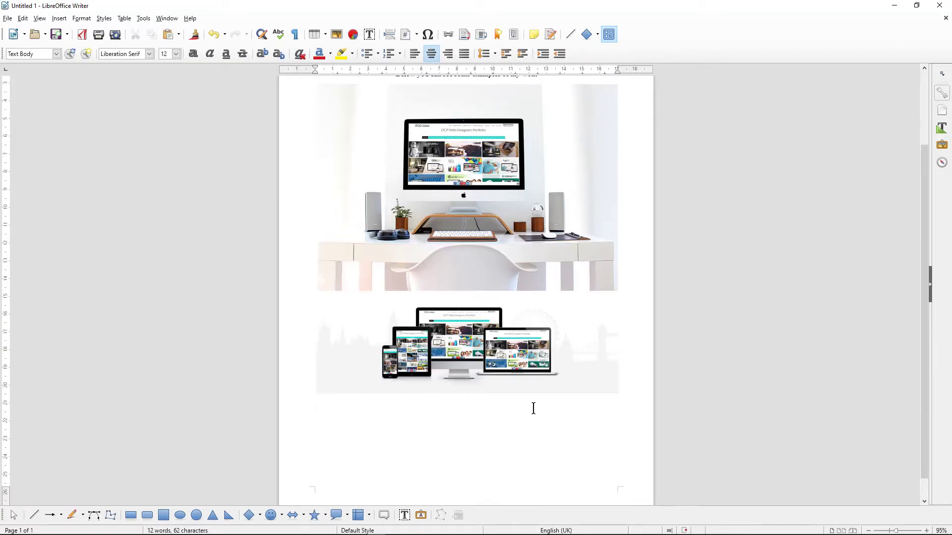
{"action": "type", "text": "www.dcpweb.co.uk"}
{"action": "scroll", "coordinate": [584, 401], "scroll_direction": "up", "scroll_amount": 2}
{"action": "left_click", "coordinate": [583, 402]}
{"action": "key", "text": "Delete"}
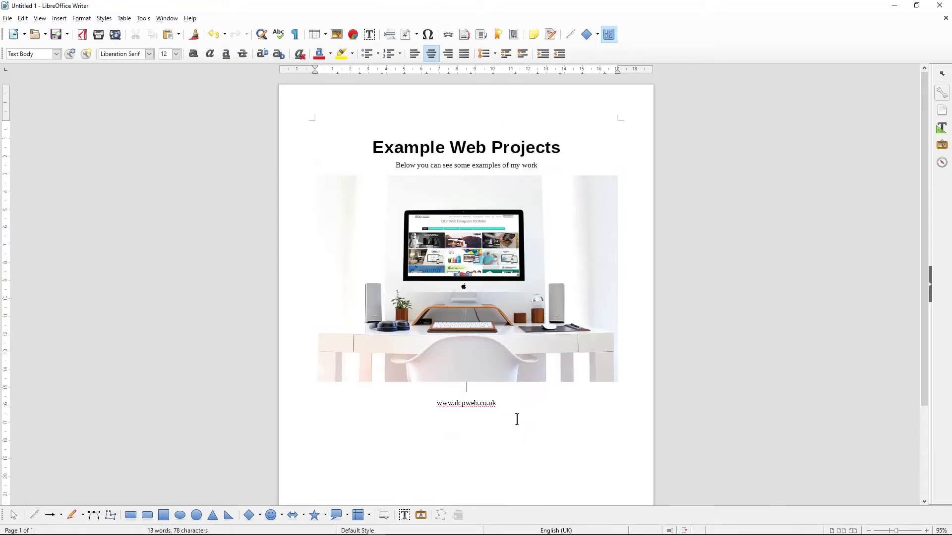
{"action": "key", "text": "Delete"}
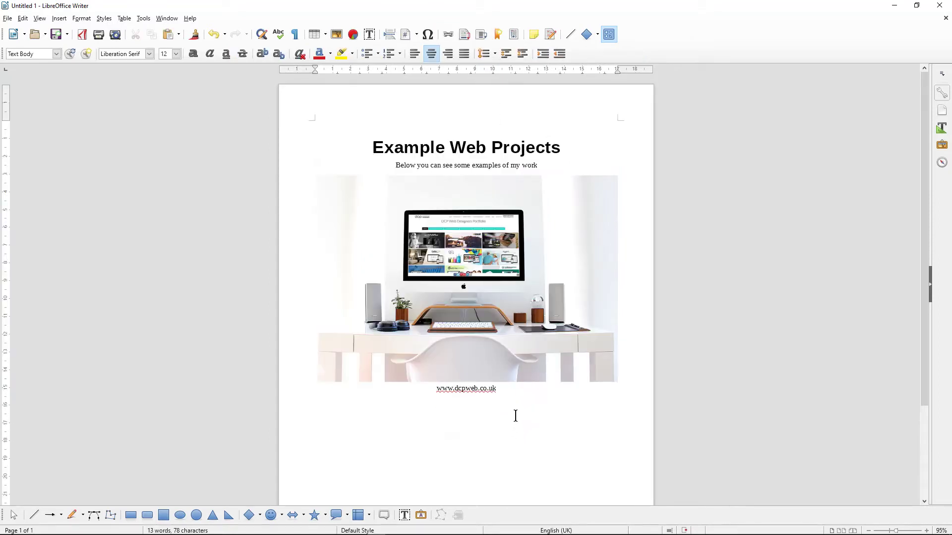
{"action": "key", "text": "Return"}
{"action": "left_click_drag", "start_coordinate": [360, 150], "coordinate": [554, 165]}
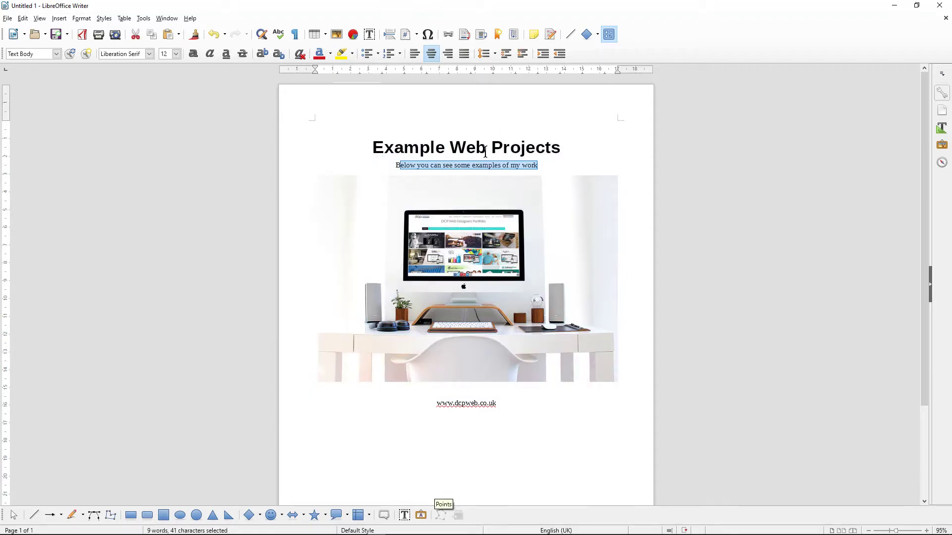
{"action": "left_click", "coordinate": [410, 146]}
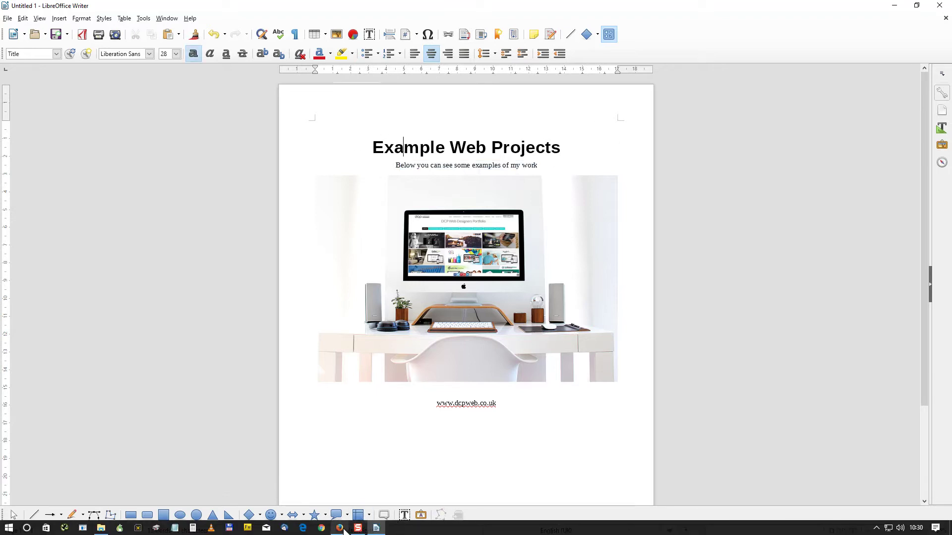
{"action": "left_click", "coordinate": [339, 528]}
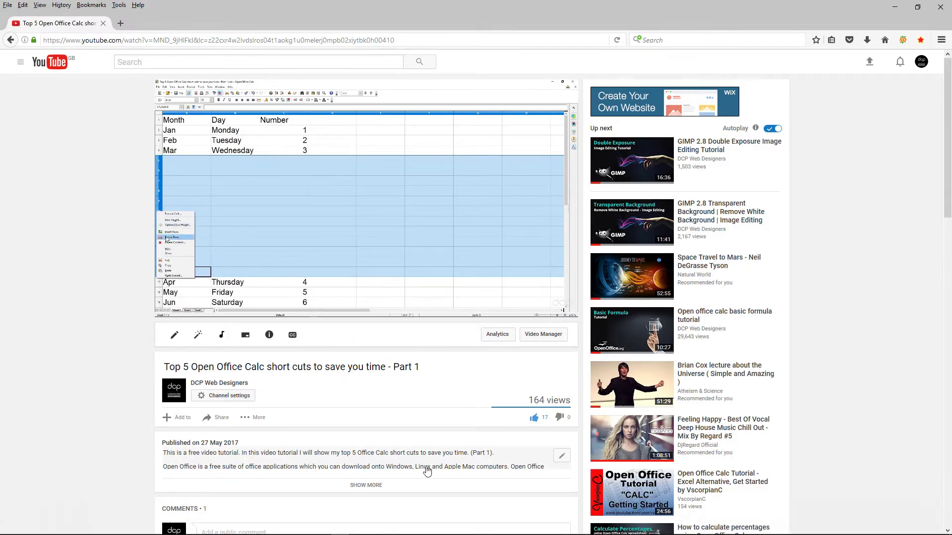
{"action": "scroll", "coordinate": [424, 468], "scroll_direction": "down", "scroll_amount": 5}
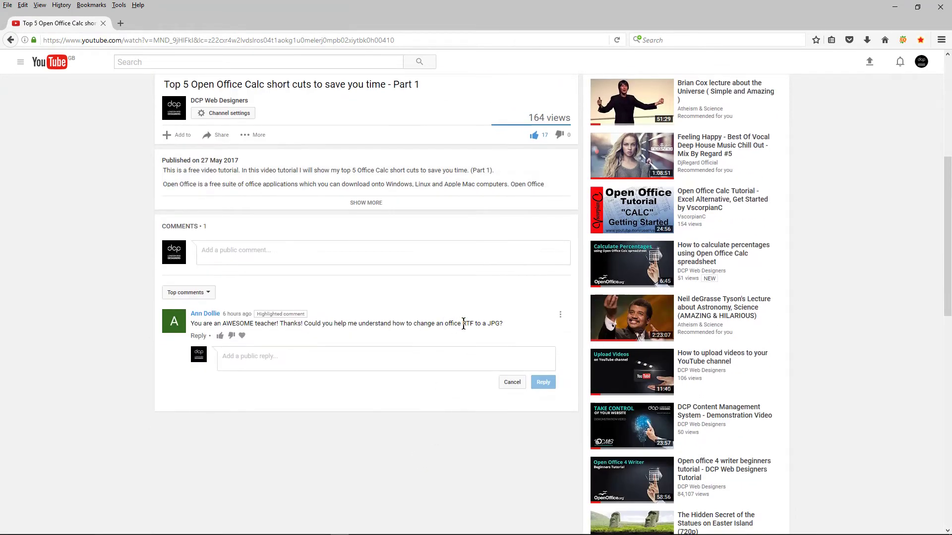
{"action": "double_click", "coordinate": [468, 324]}
{"action": "left_click", "coordinate": [895, 7]}
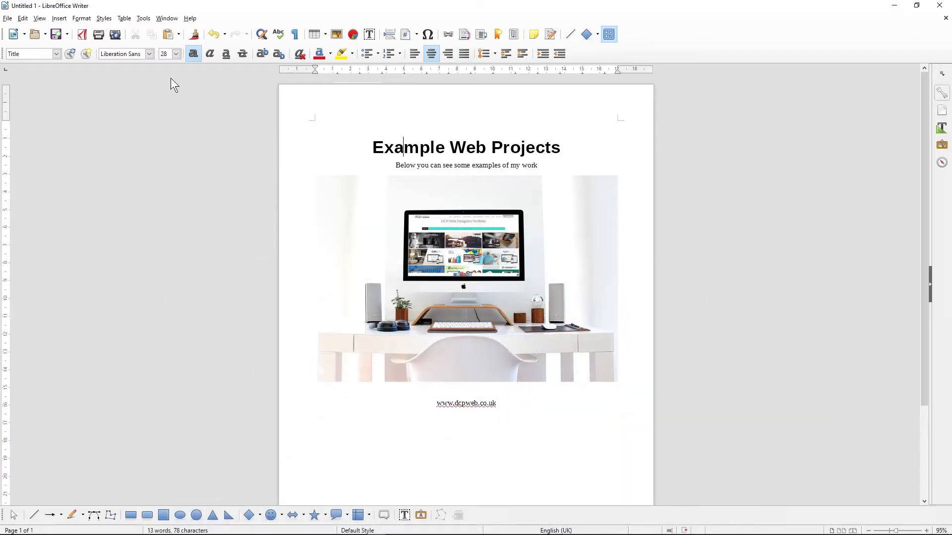
{"action": "left_click", "coordinate": [8, 18]}
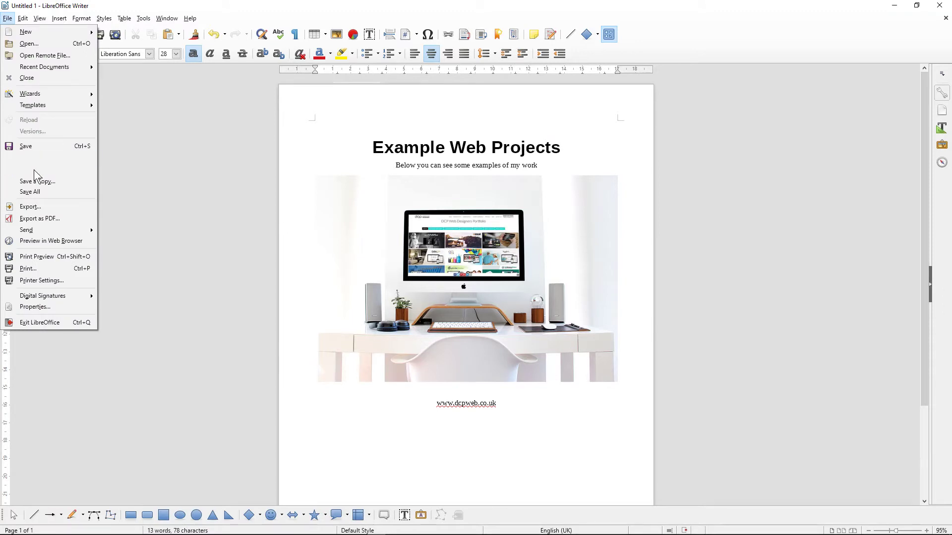
- Start Save As and choose Rich Text (.rtf) as the file type
{"action": "left_click", "coordinate": [34, 171]}
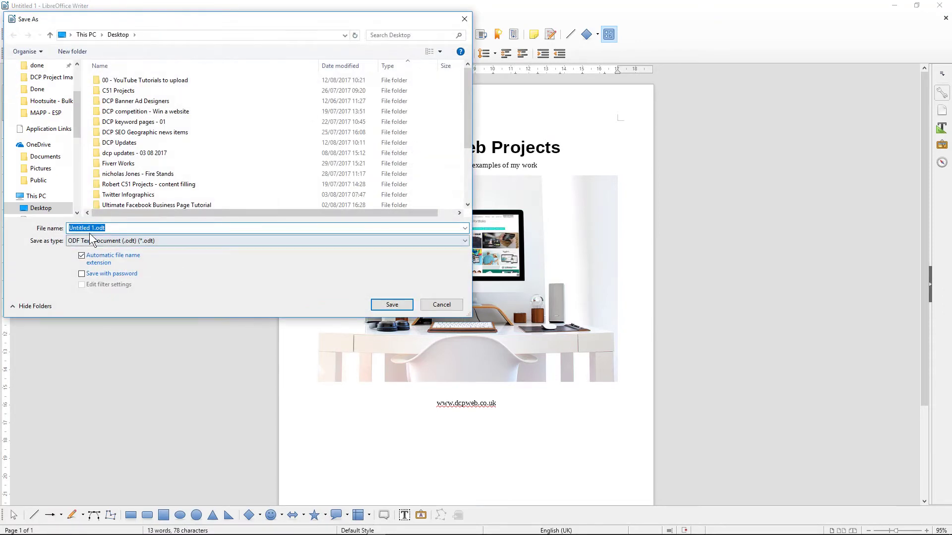
{"action": "left_click", "coordinate": [163, 244]}
{"action": "left_click", "coordinate": [162, 243]}
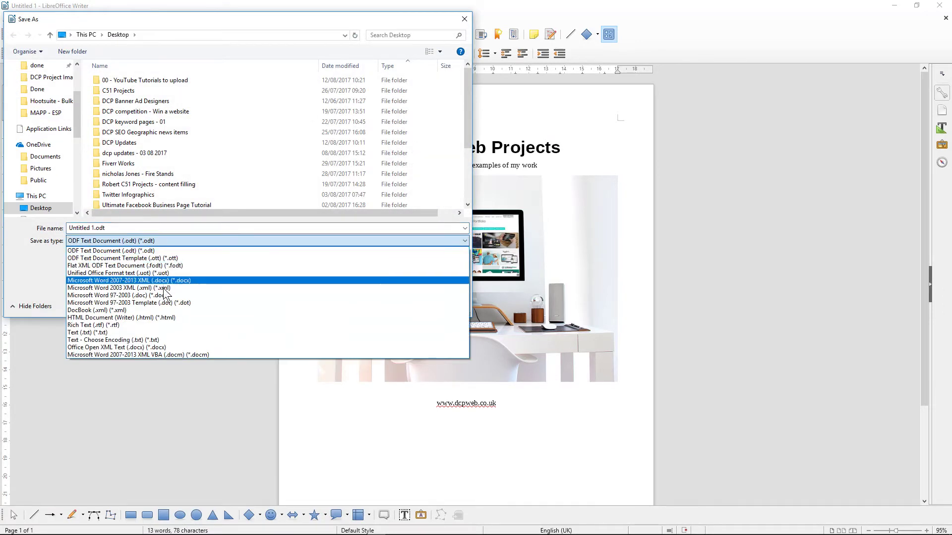
{"action": "left_click", "coordinate": [154, 325]}
{"action": "left_click", "coordinate": [100, 229]}
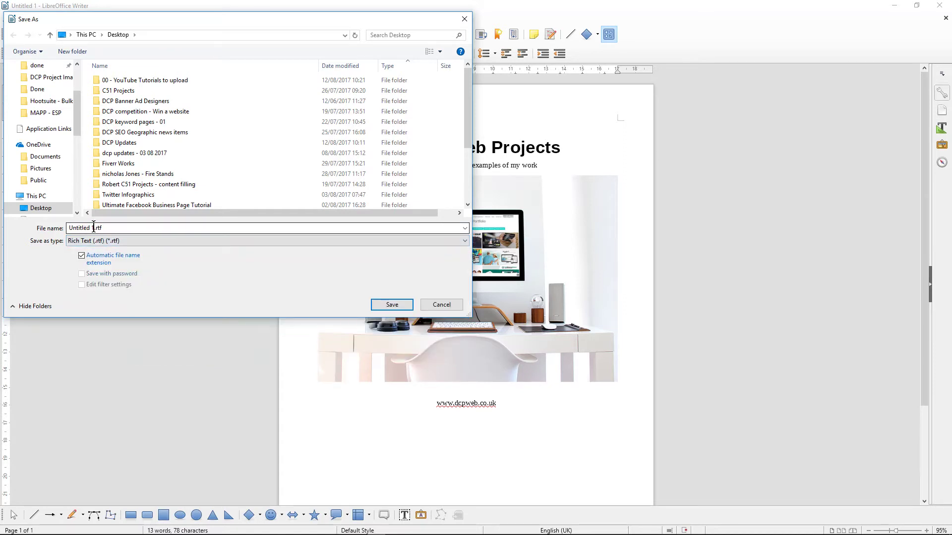
{"action": "triple_click", "coordinate": [94, 228]}
{"action": "left_click", "coordinate": [92, 228]}
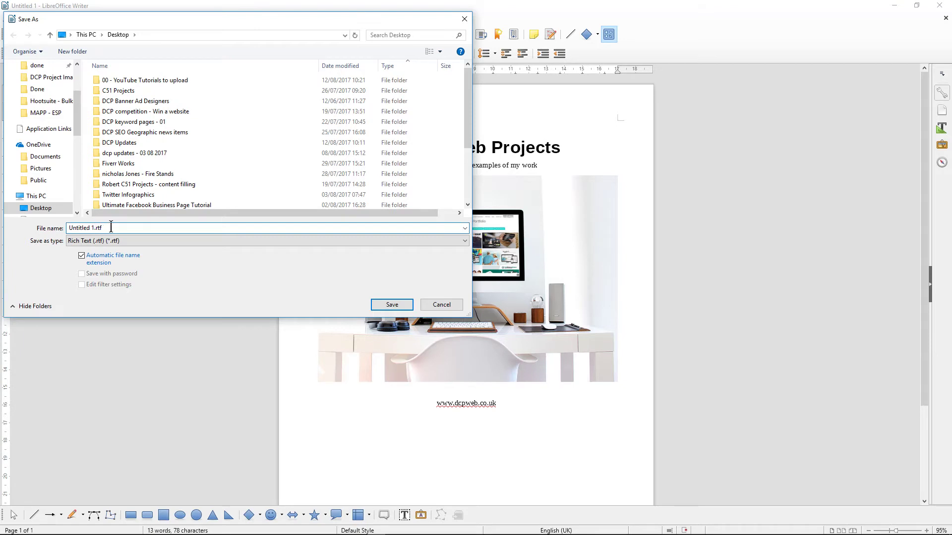
- Save as 'example projects - 01' in the How to save RFT document as JPG file folder, keeping Rich Text format
{"action": "double_click", "coordinate": [149, 81]}
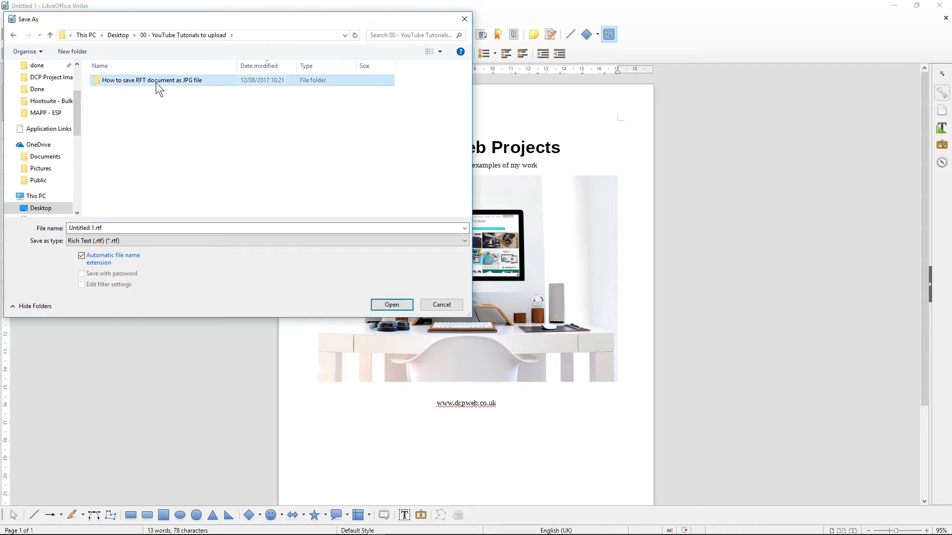
{"action": "double_click", "coordinate": [156, 82]}
{"action": "left_click", "coordinate": [95, 228]}
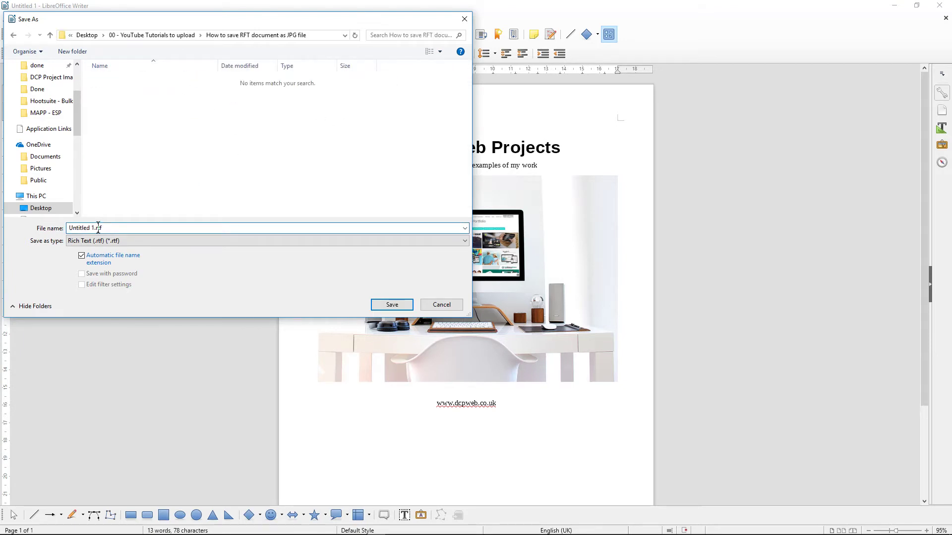
{"action": "left_click_drag", "start_coordinate": [95, 228], "coordinate": [60, 224]}
{"action": "type", "text": "example projects - 01"}
{"action": "key", "text": "Return"}
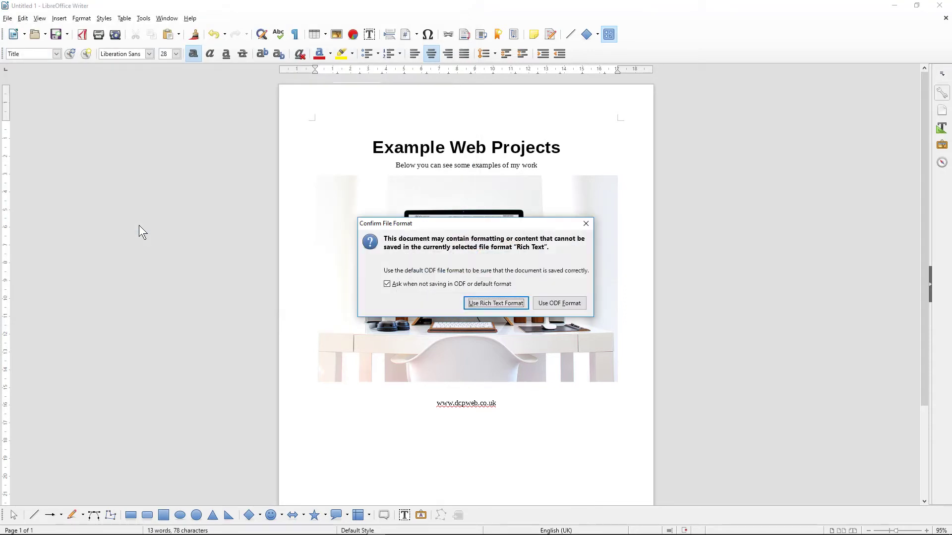
{"action": "left_click", "coordinate": [494, 305]}
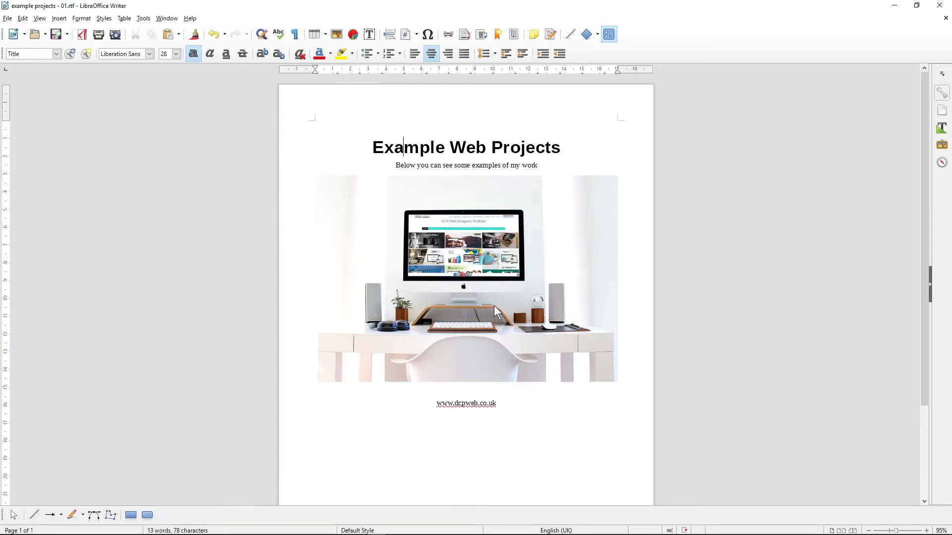
{"action": "left_click", "coordinate": [939, 6]}
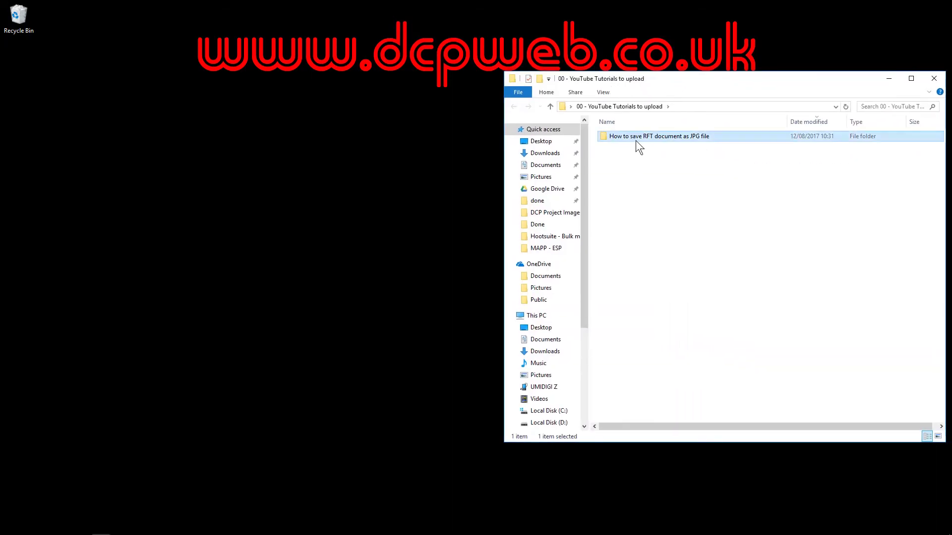
- Open example projects - 01.rtf from File Explorer with LibreOffice Writer via Open with
{"action": "left_click_drag", "start_coordinate": [659, 82], "coordinate": [462, 66]}
{"action": "left_click", "coordinate": [434, 122]}
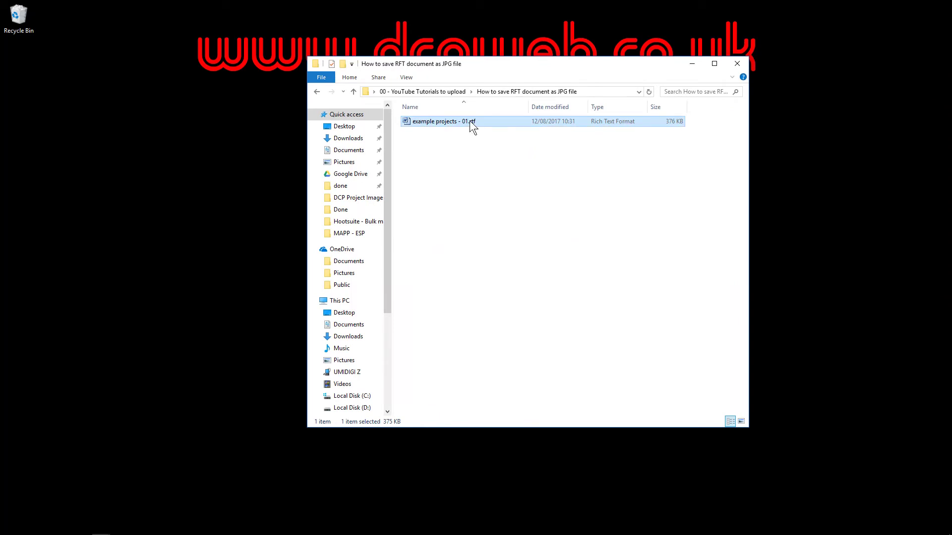
{"action": "right_click", "coordinate": [443, 130]}
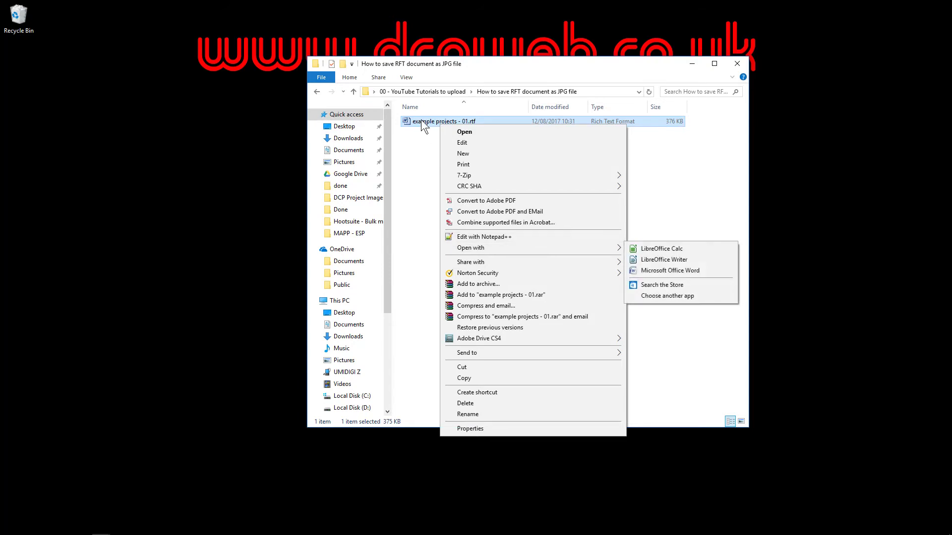
{"action": "mouse_move", "coordinate": [512, 248]}
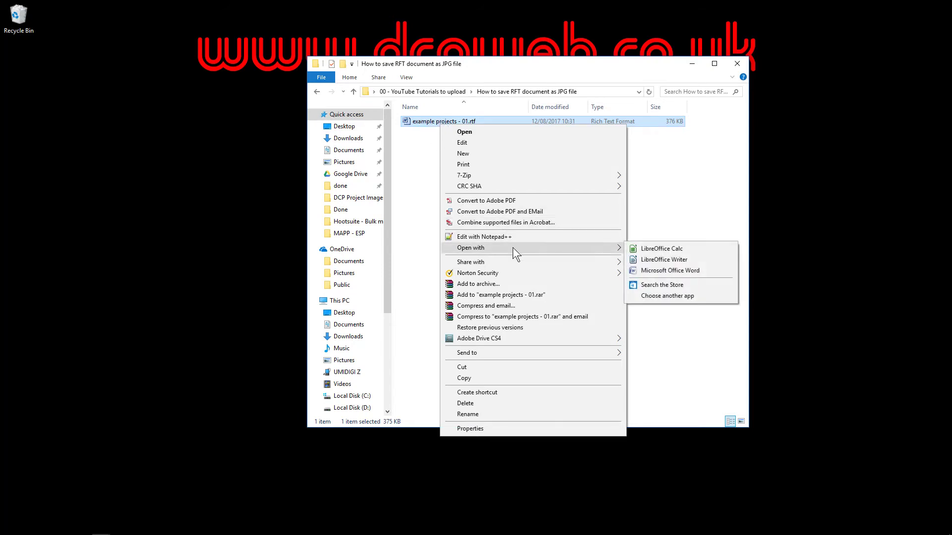
{"action": "left_click", "coordinate": [672, 263]}
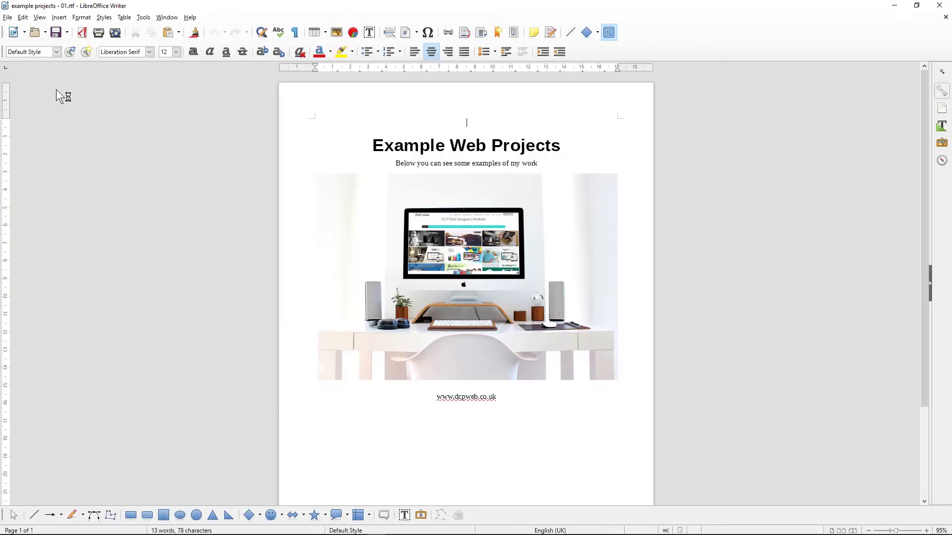
- Export the document as JPEG into the How to save RFT document as JPG file folder
{"action": "left_click", "coordinate": [7, 17]}
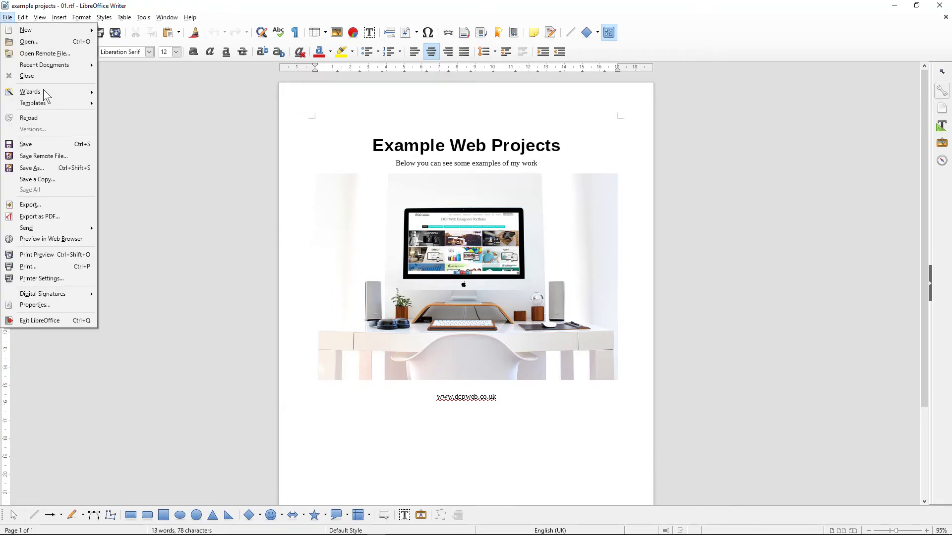
{"action": "left_click", "coordinate": [36, 207]}
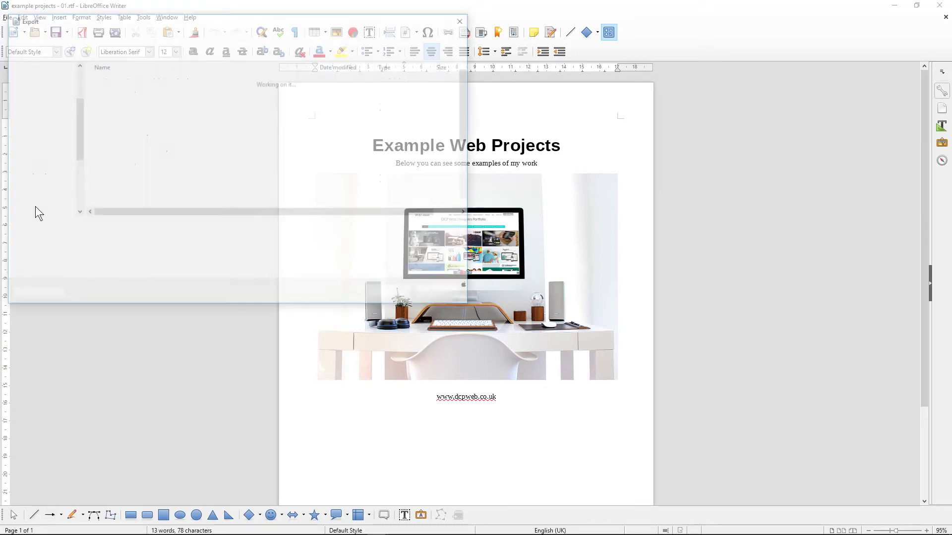
{"action": "left_click", "coordinate": [183, 241]}
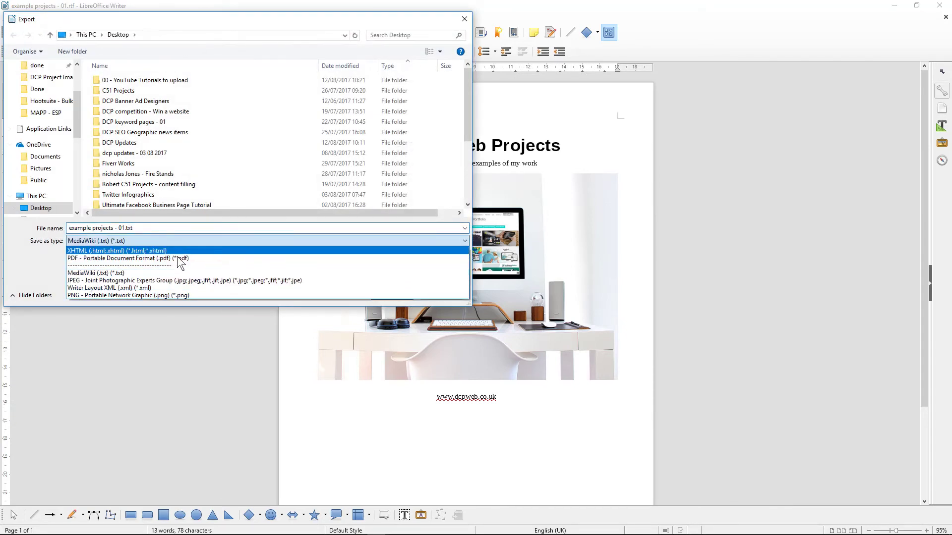
{"action": "left_click", "coordinate": [170, 281]}
{"action": "double_click", "coordinate": [135, 80]}
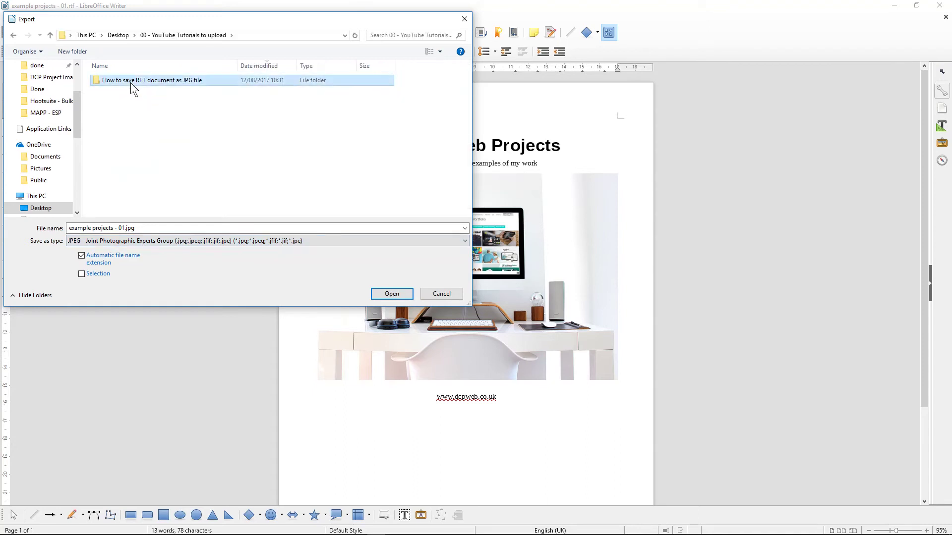
{"action": "double_click", "coordinate": [132, 81]}
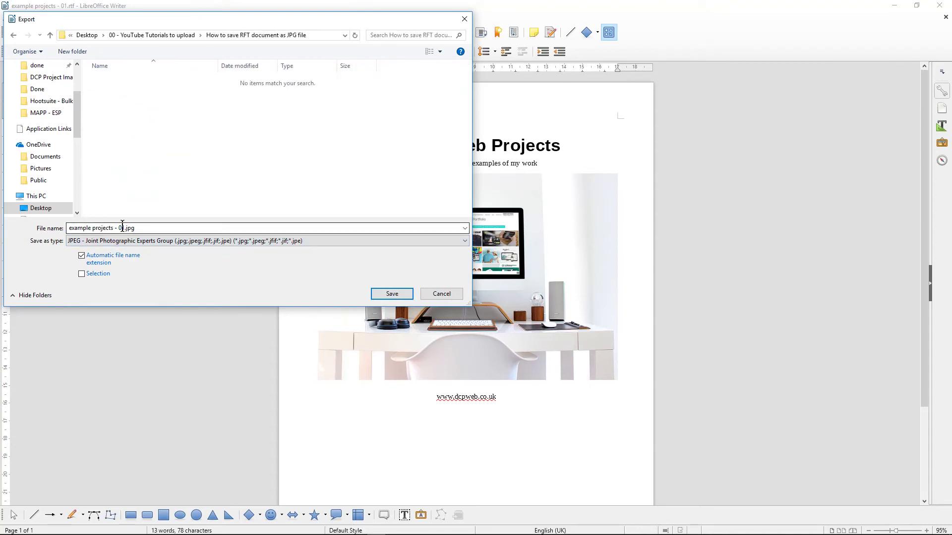
{"action": "left_click", "coordinate": [392, 293]}
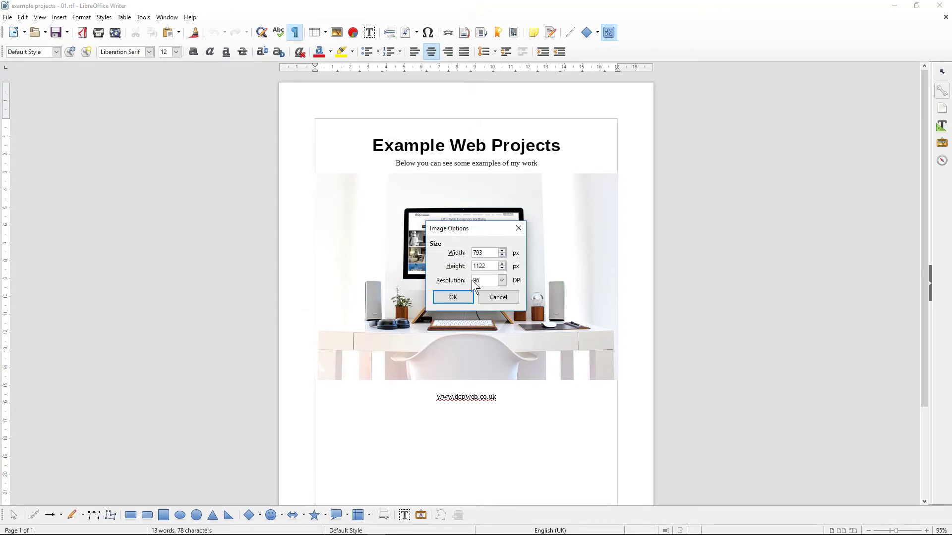
- Try 300 DPI, set the resolution back to 96 DPI (793 × 1122 px) and confirm the export
{"action": "left_click", "coordinate": [501, 281]}
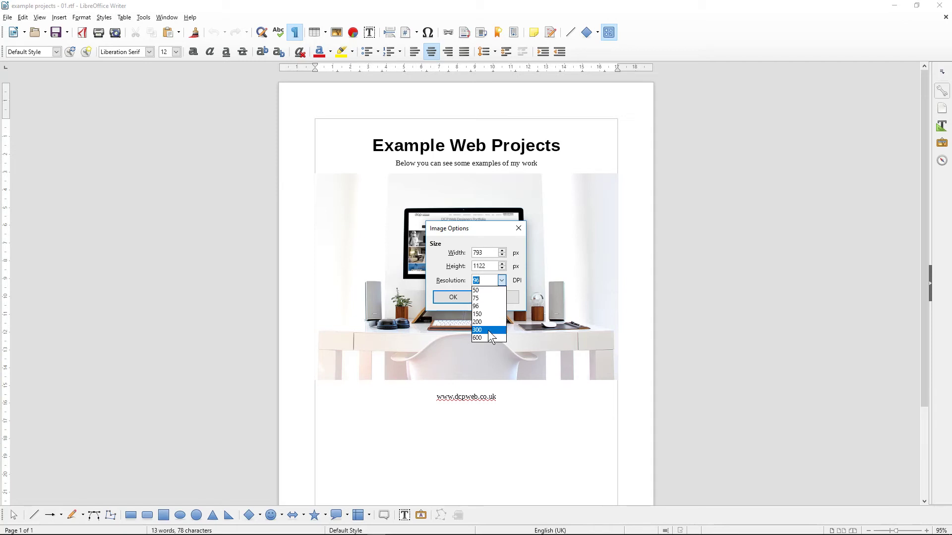
{"action": "left_click", "coordinate": [488, 330]}
{"action": "left_click", "coordinate": [502, 280]}
{"action": "left_click", "coordinate": [485, 306]}
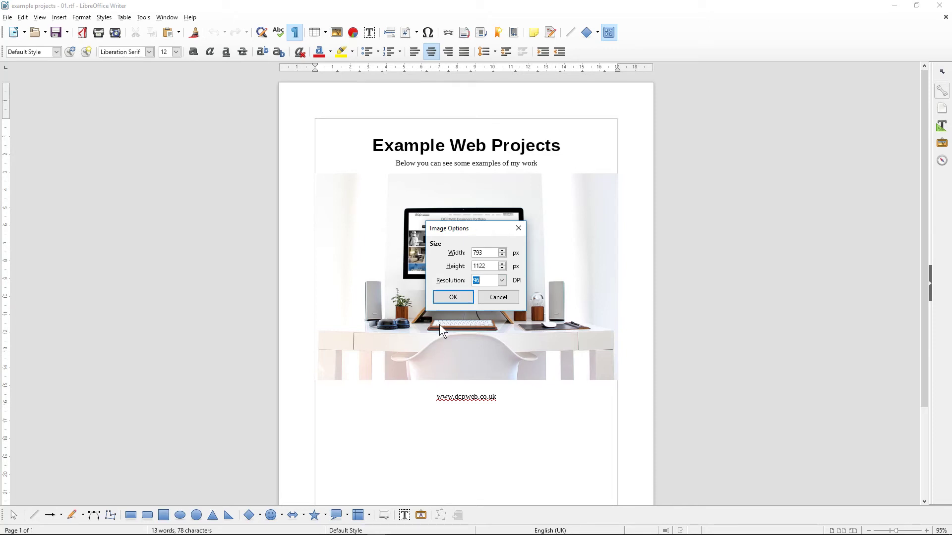
{"action": "left_click", "coordinate": [502, 281]}
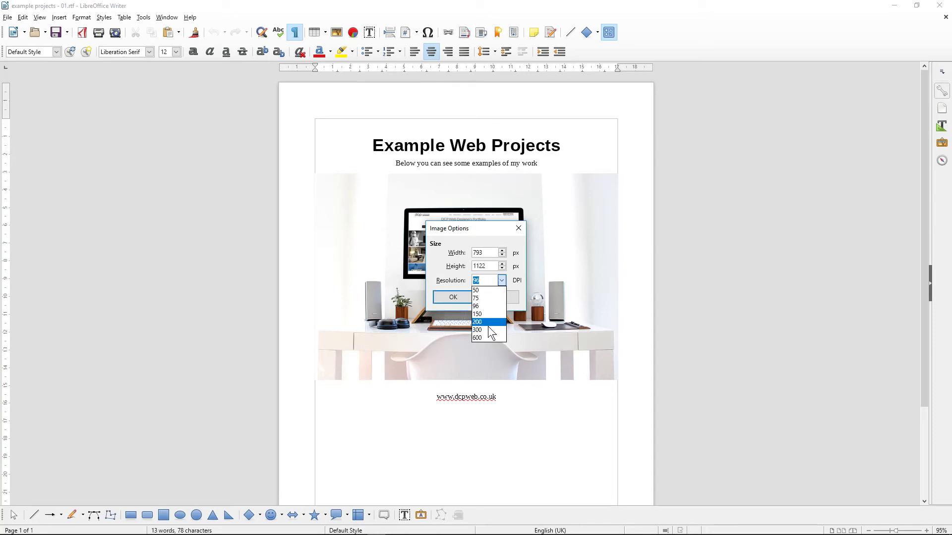
{"action": "left_click", "coordinate": [489, 277]}
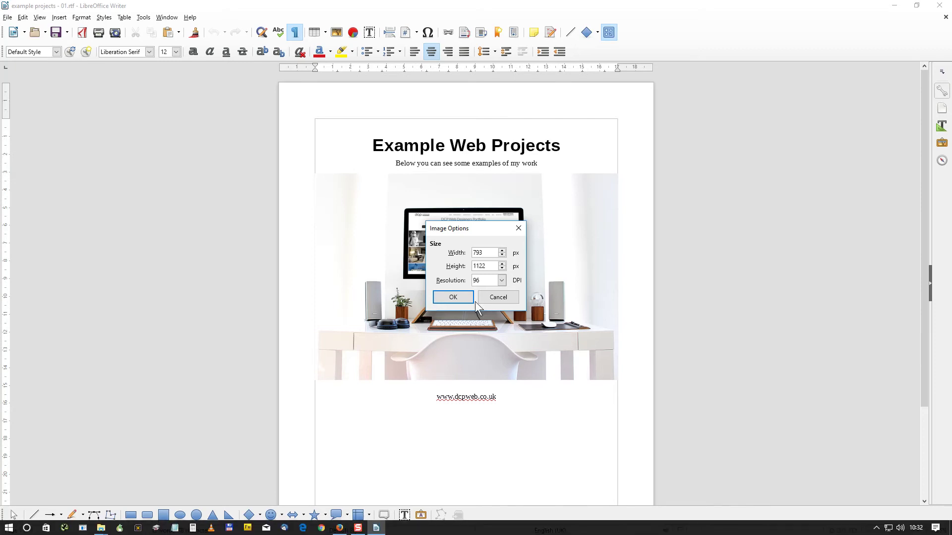
{"action": "left_click", "coordinate": [454, 297]}
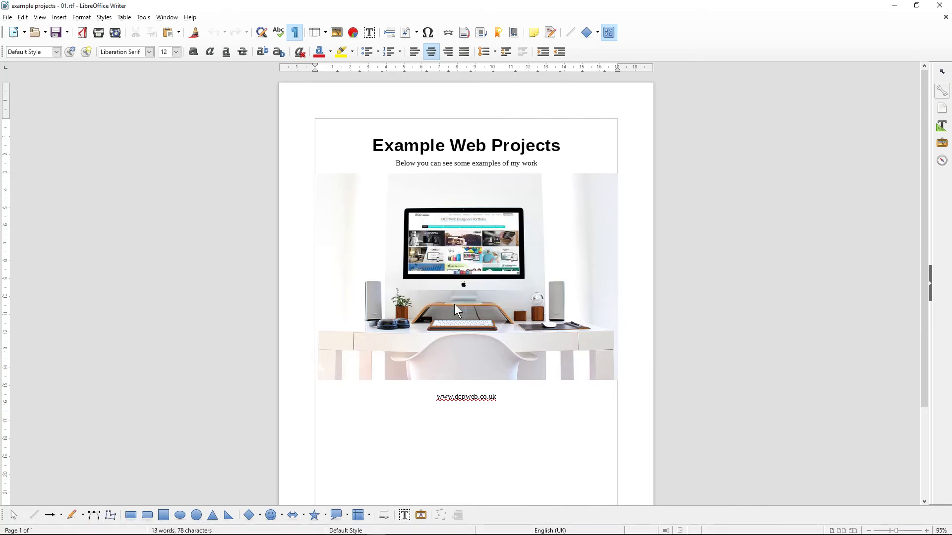
- Close Writer and open example projects - 01.jpg from File Explorer in Windows Photo Viewer
{"action": "left_click", "coordinate": [942, 7]}
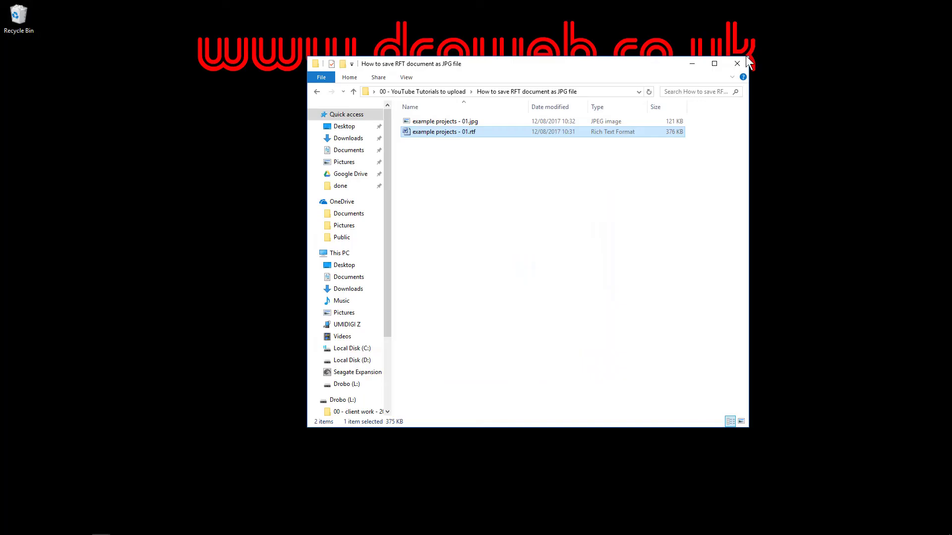
{"action": "left_click", "coordinate": [446, 122]}
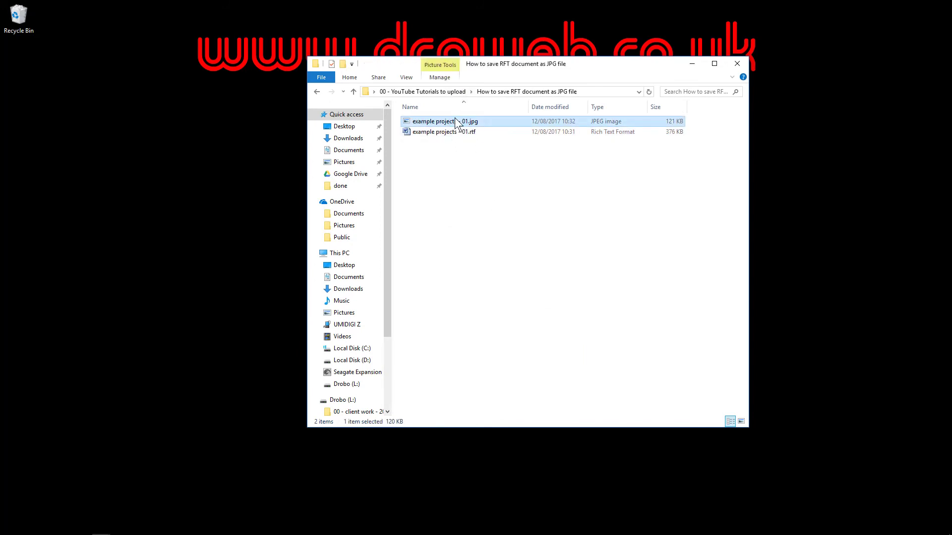
{"action": "double_click", "coordinate": [457, 123]}
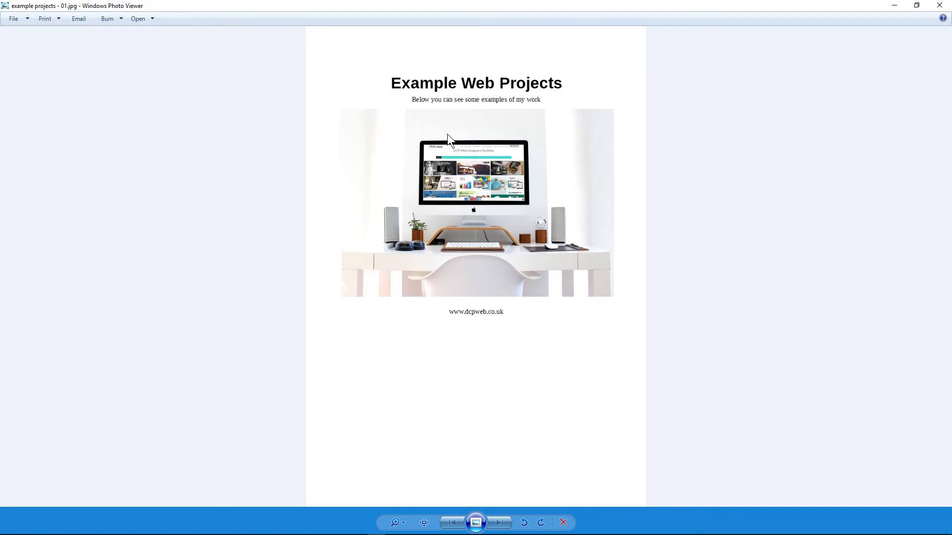
- Snap Photo Viewer left and Explorer right, open the rtf in Word to compare, then close Word
{"action": "left_click_drag", "start_coordinate": [501, 7], "coordinate": [0, 124]}
{"action": "left_click", "coordinate": [513, 200]}
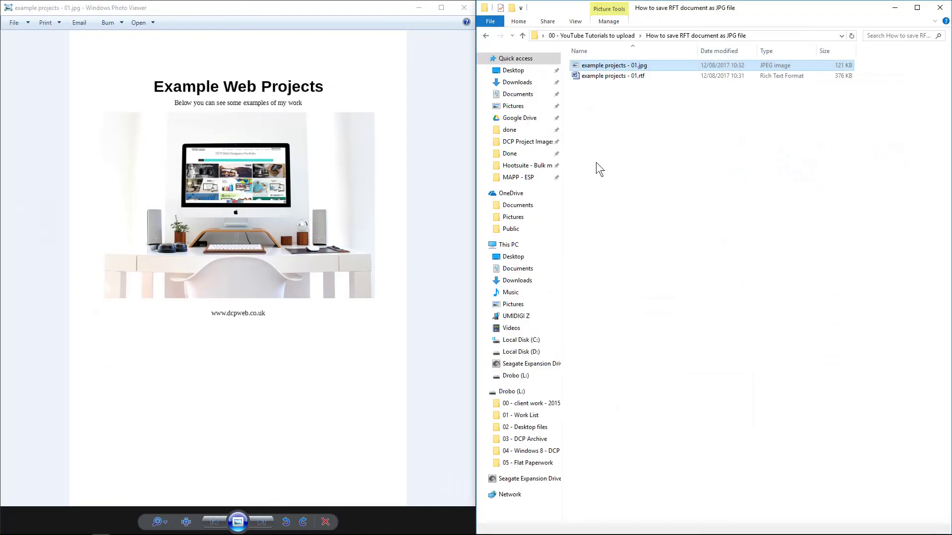
{"action": "double_click", "coordinate": [603, 76]}
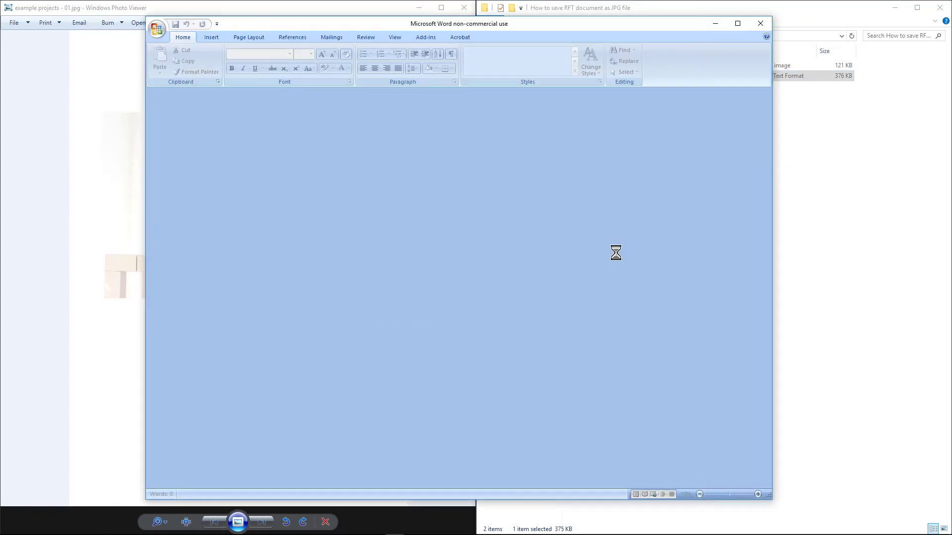
{"action": "key", "text": "super+Right"}
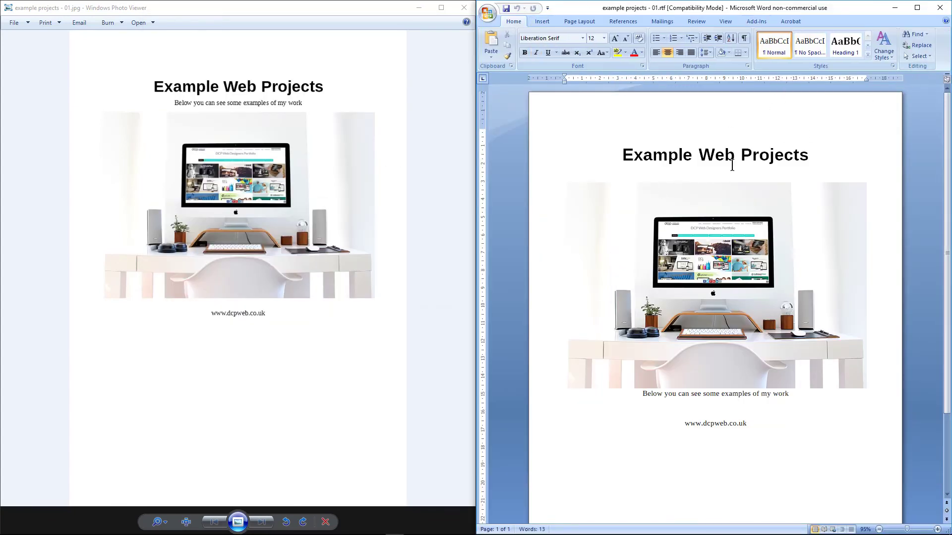
{"action": "left_click", "coordinate": [940, 7]}
- Close File Explorer, enlarge the Photo Viewer window and zoom the JPG in and back out
{"action": "left_click", "coordinate": [767, 96]}
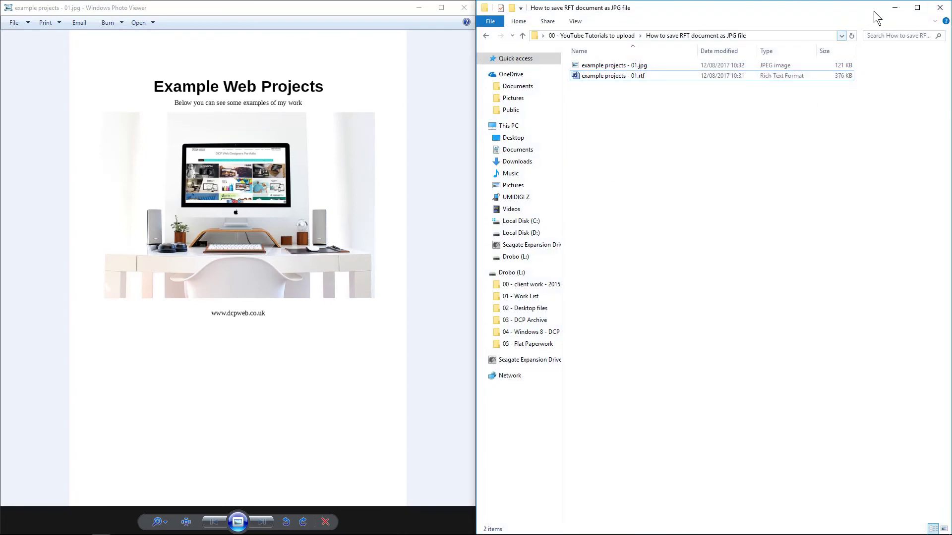
{"action": "left_click", "coordinate": [940, 7]}
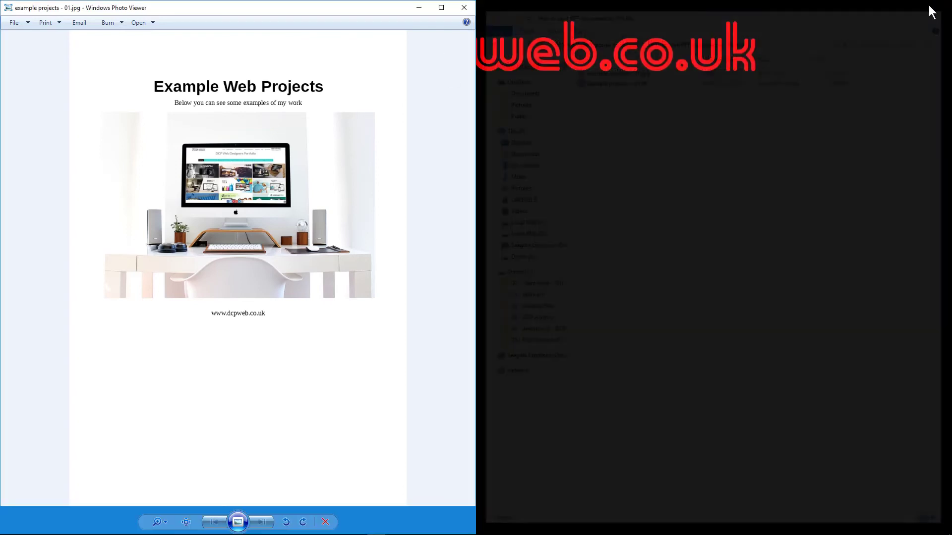
{"action": "left_click_drag", "start_coordinate": [331, 13], "coordinate": [785, 19]}
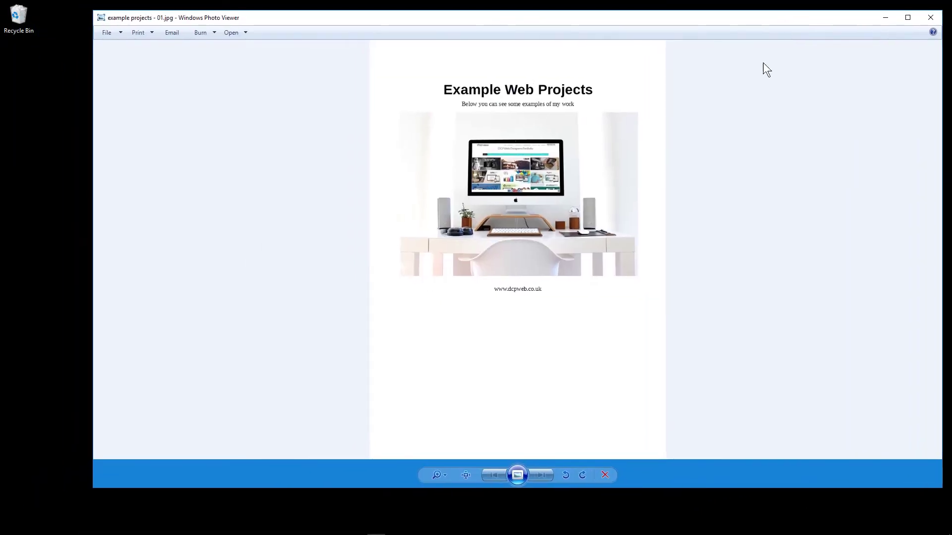
{"action": "scroll", "coordinate": [609, 304], "scroll_direction": "up", "scroll_amount": 2}
{"action": "scroll", "coordinate": [609, 304], "scroll_direction": "down", "scroll_amount": 2}
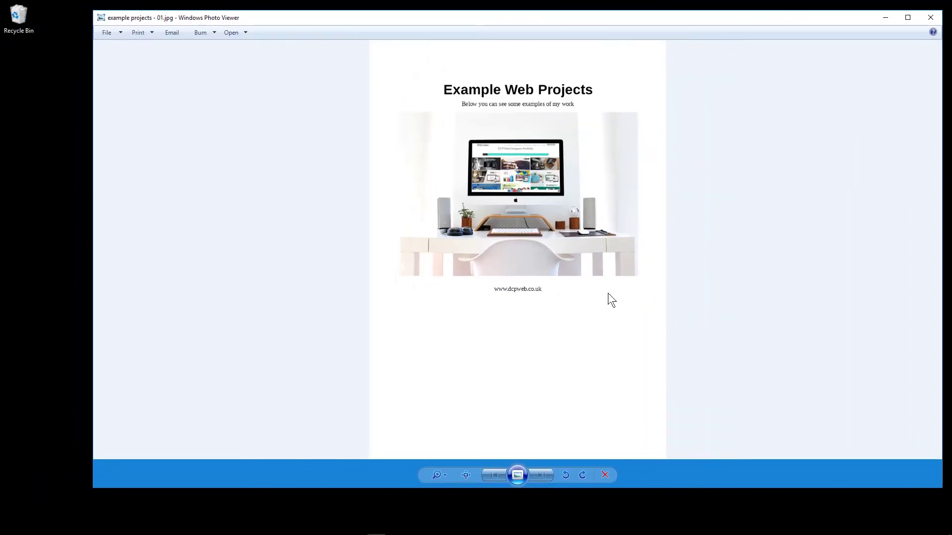